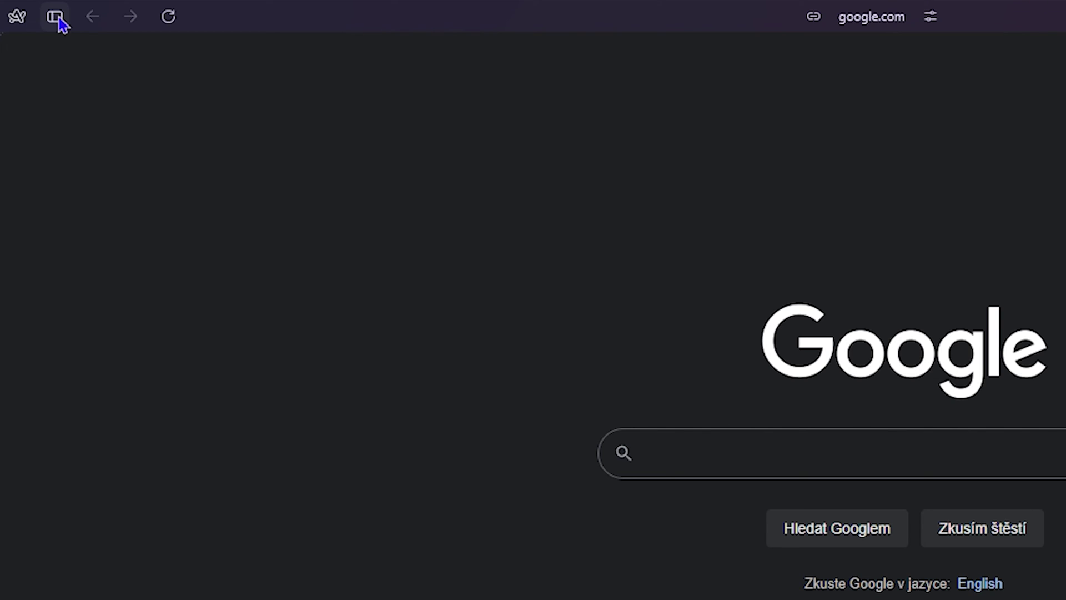
{"action": "left_click", "coordinate": [56, 18]}
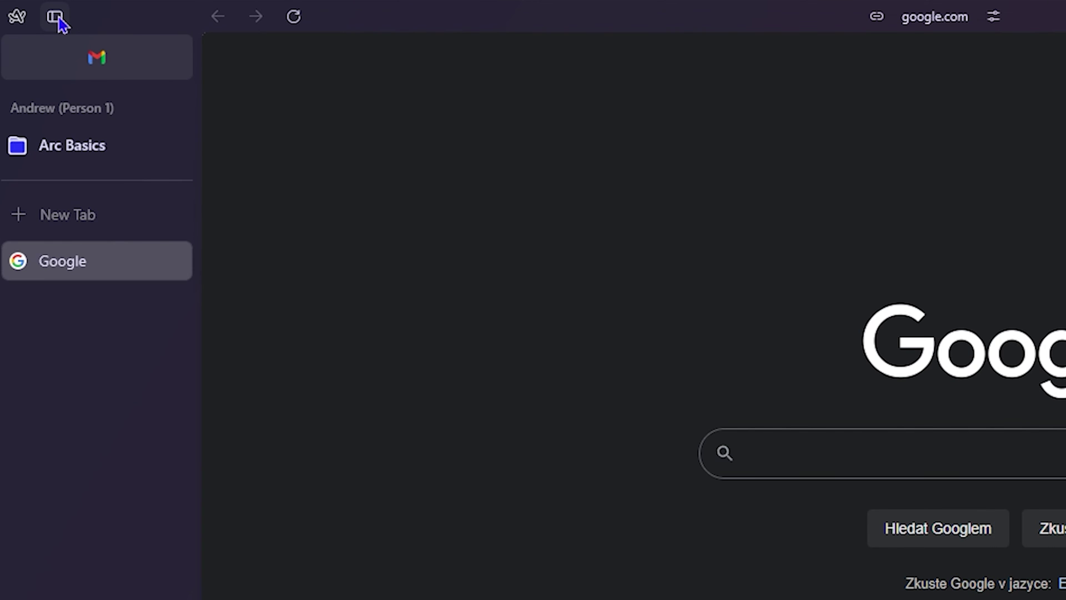
{"action": "left_click", "coordinate": [57, 19]}
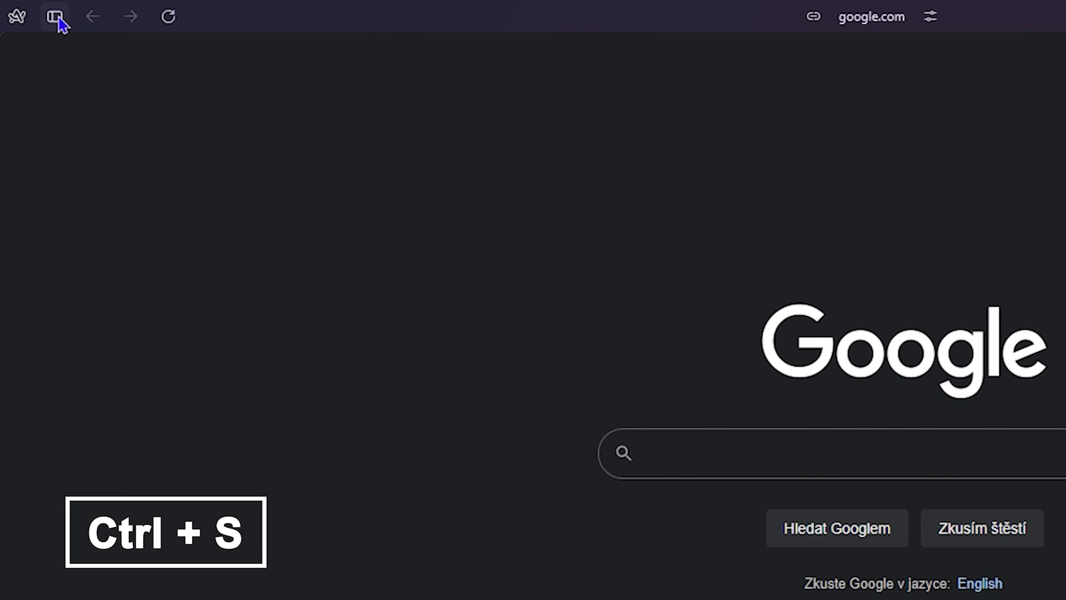
{"action": "key", "text": "ctrl+s"}
{"action": "key", "text": "ctrl+s"}
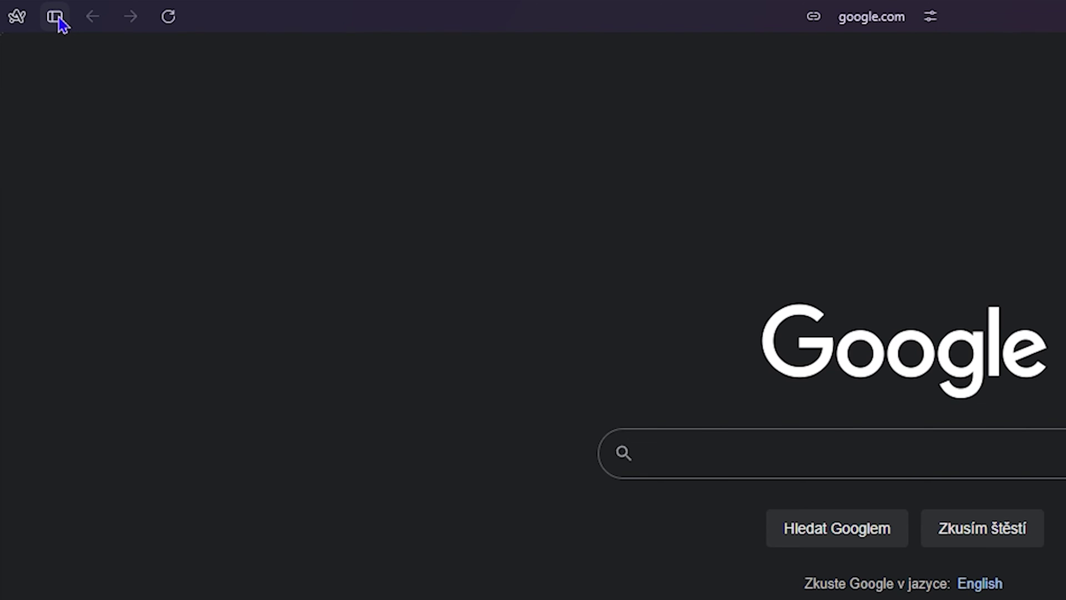
{"action": "left_click", "coordinate": [57, 19]}
{"action": "left_click", "coordinate": [57, 19]}
- Show the sidebar again, listing the Arc Basics folder and Google tab beside the page
{"action": "left_click", "coordinate": [56, 19]}
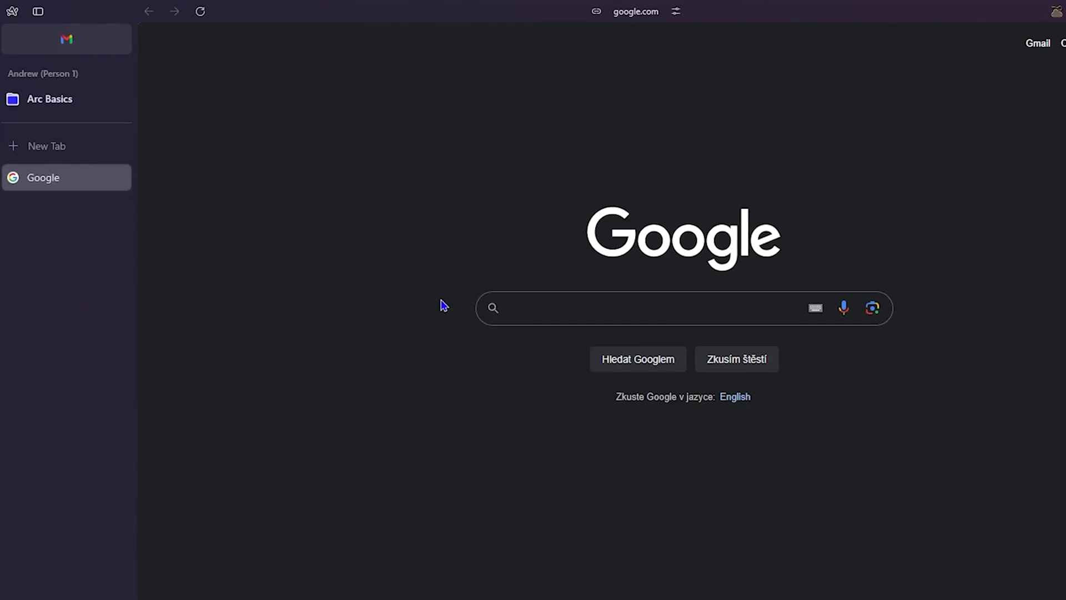